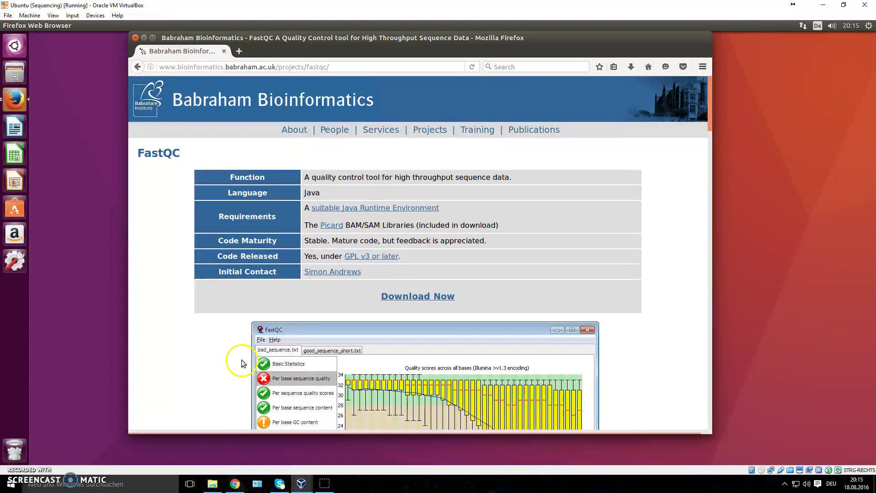
# Scroll down and back up through the Babraham Bioinformatics FastQC project page
pyautogui.scroll(-5, 242, 363)
pyautogui.scroll(5, 424, 322)
# Save the FastQC v0.11.5 Win/Linux zip to disk and check it in the Downloads list
pyautogui.click(428, 304)
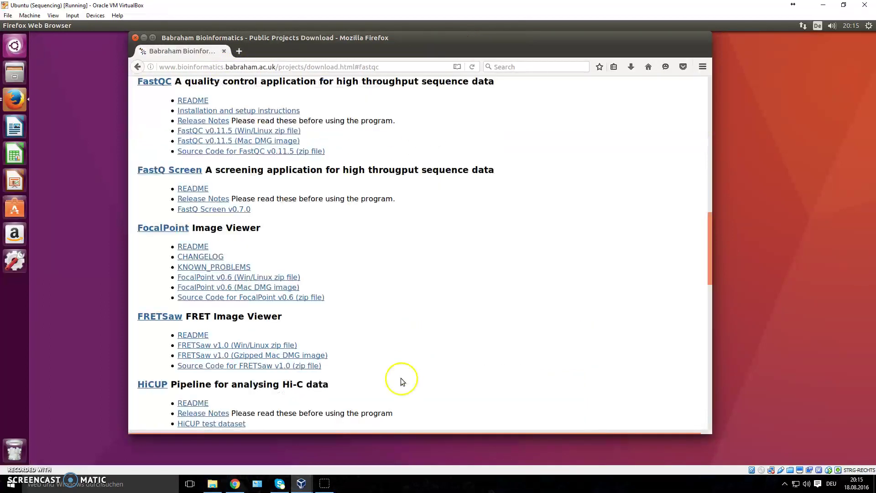
pyautogui.click(289, 130)
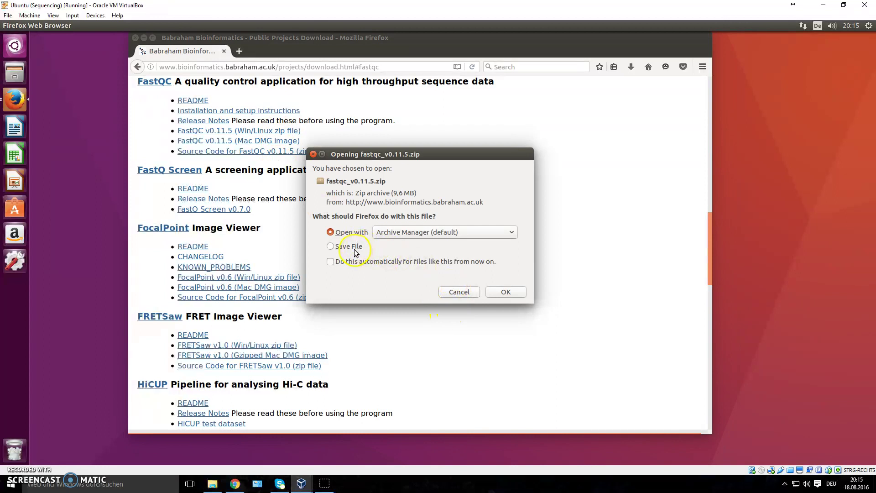
pyautogui.click(356, 252)
pyautogui.click(505, 293)
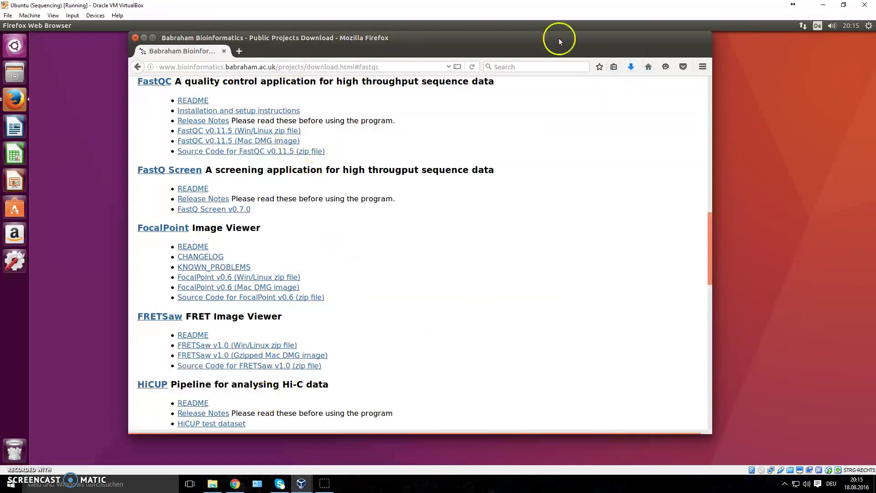
pyautogui.click(631, 67)
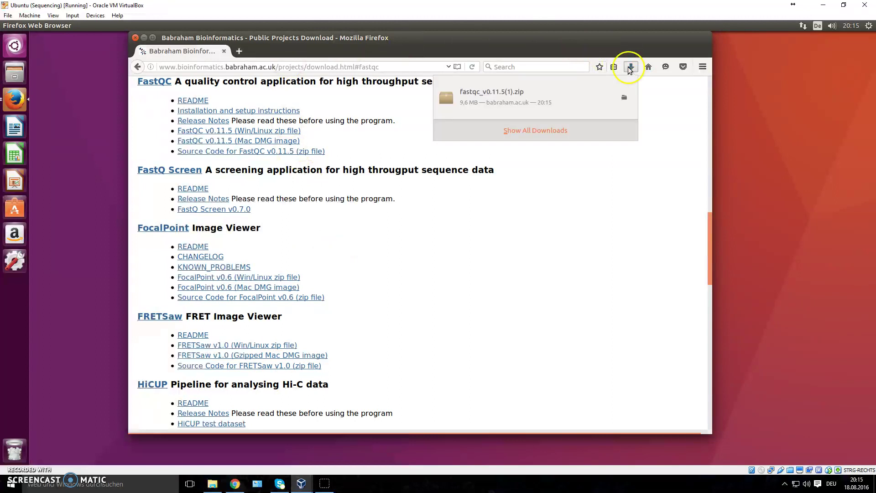
# Open fastqc_v0.11.5(1).zip in Archive Manager and drag the FastQC folder out into Downloads
pyautogui.click(626, 100)
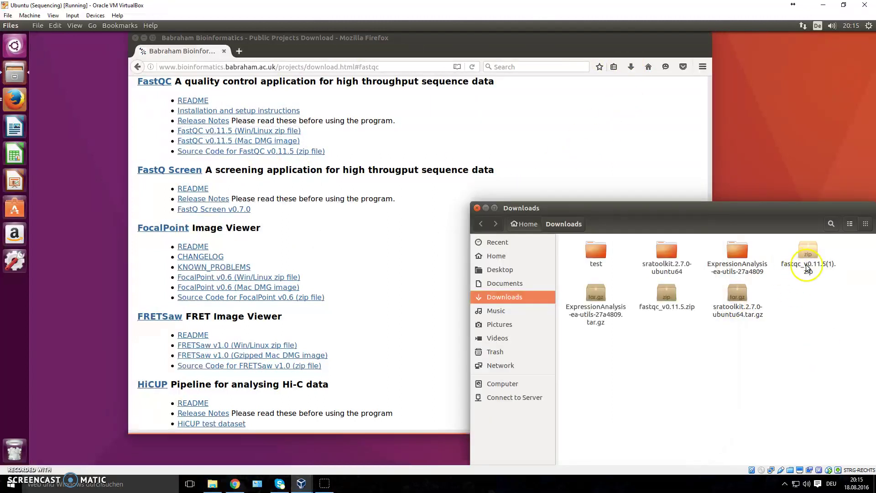
pyautogui.doubleClick(807, 268)
pyautogui.click(624, 100)
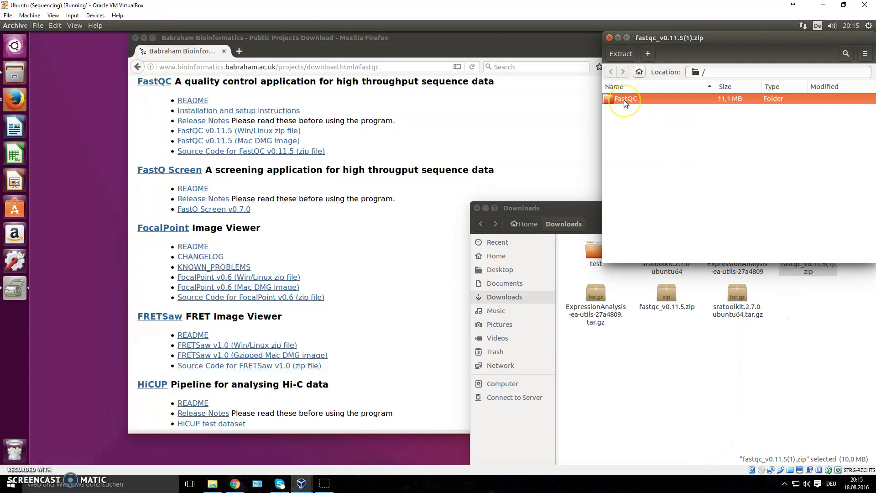
pyautogui.moveTo(625, 97); pyautogui.dragTo(667, 391)
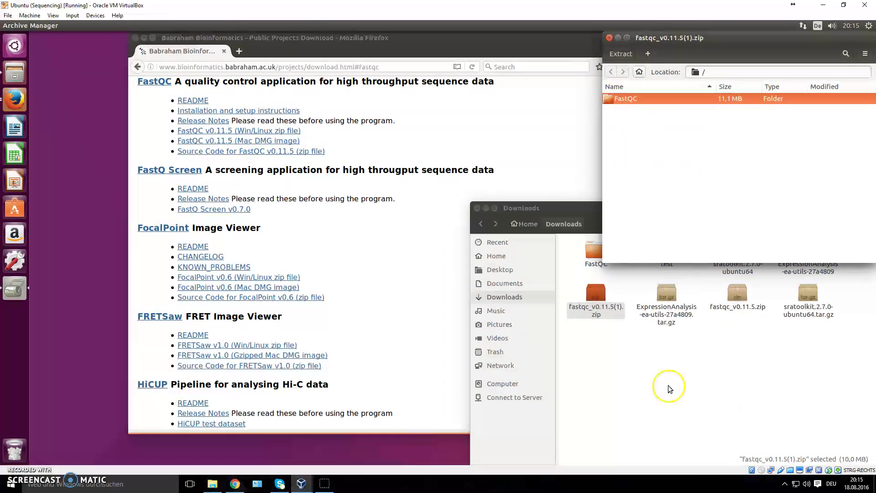
# Go to the Home folder, minimize Firefox and close Archive Manager
pyautogui.click(594, 257)
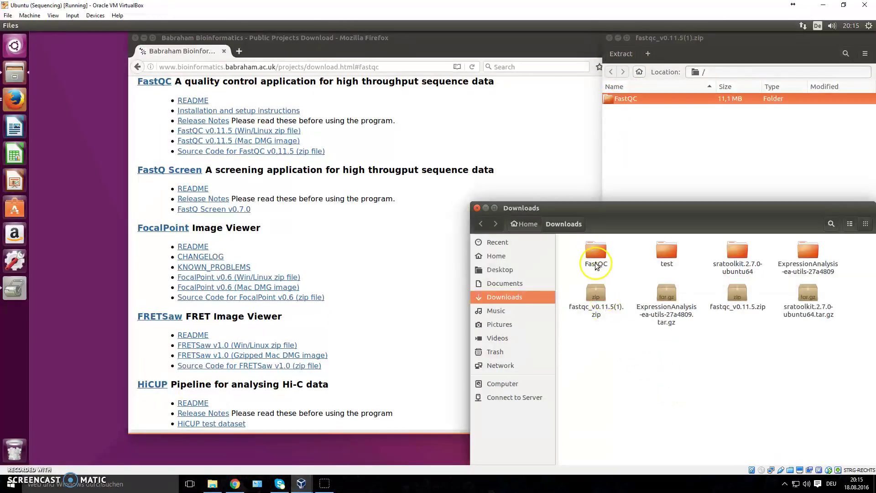
pyautogui.click(529, 256)
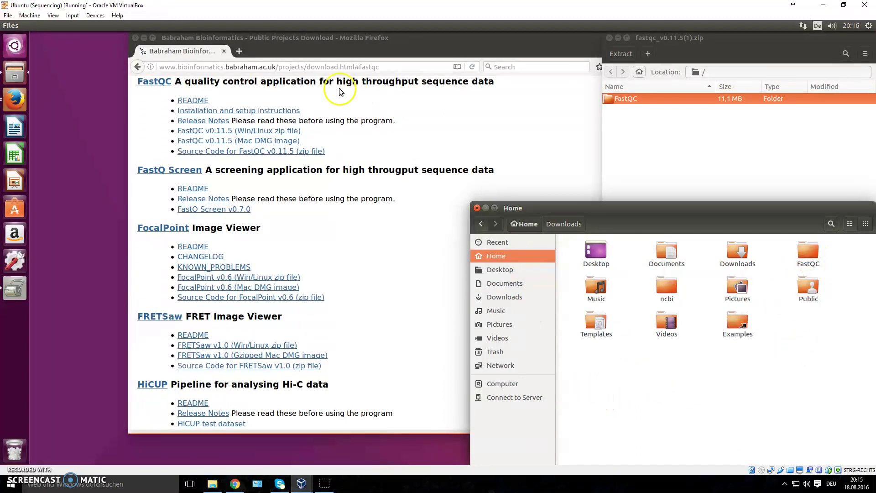
pyautogui.click(145, 39)
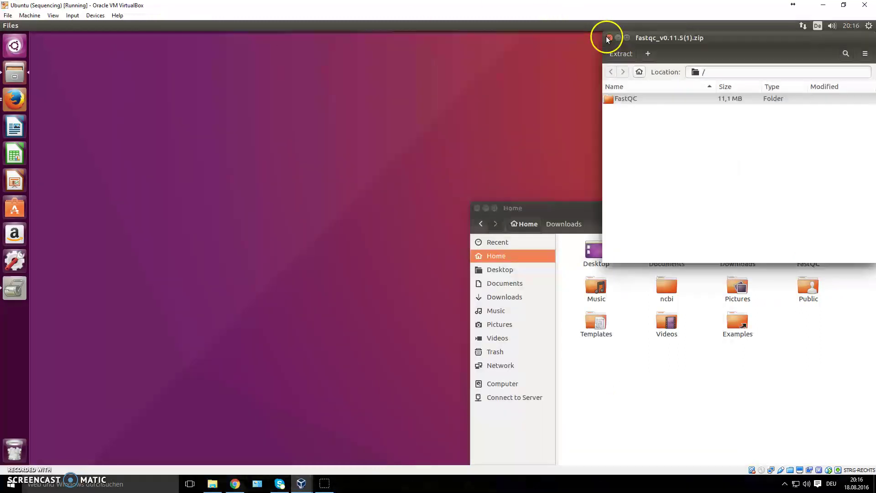
pyautogui.click(608, 38)
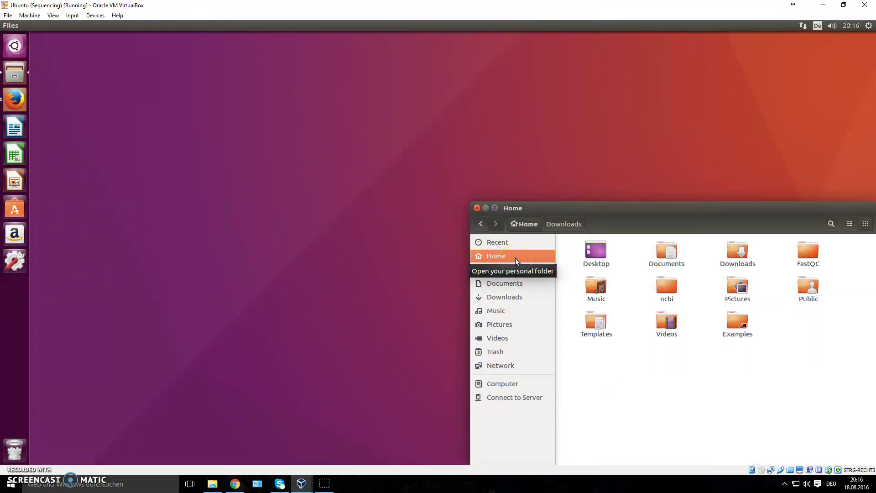
# Launch Terminal from the Dash and move its window to the centre-left
pyautogui.click(19, 44)
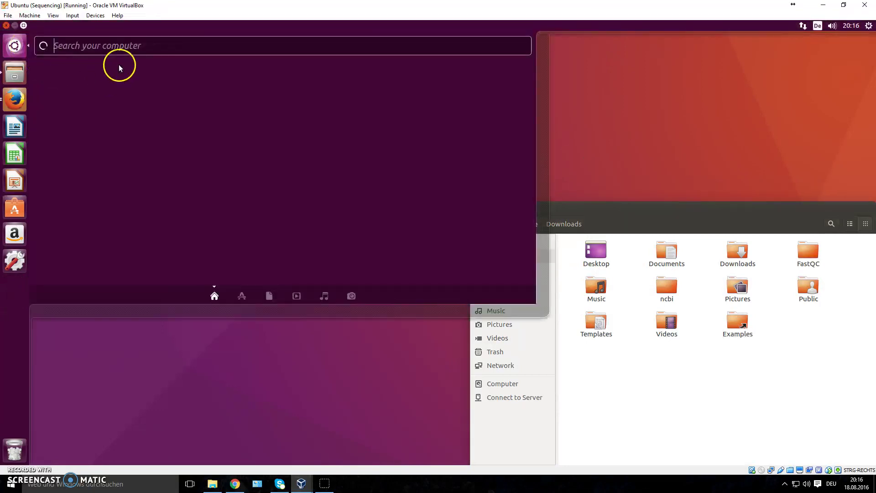
pyautogui.write('terminal')
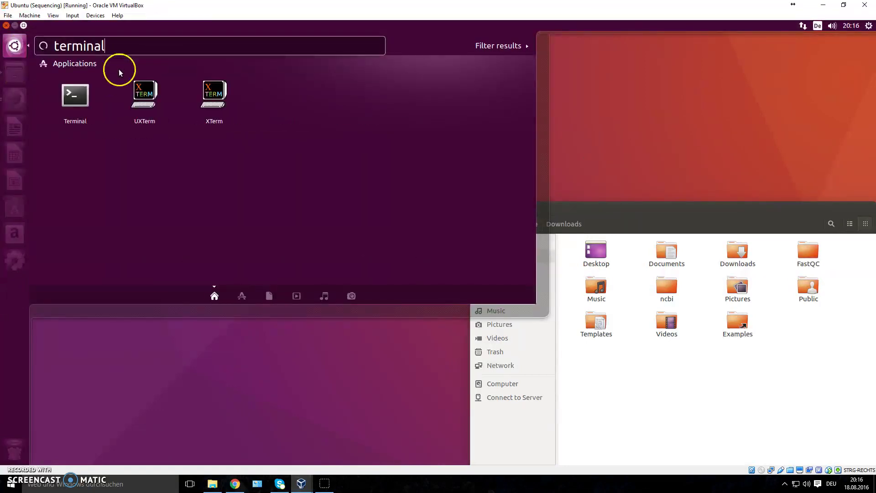
pyautogui.click(66, 91)
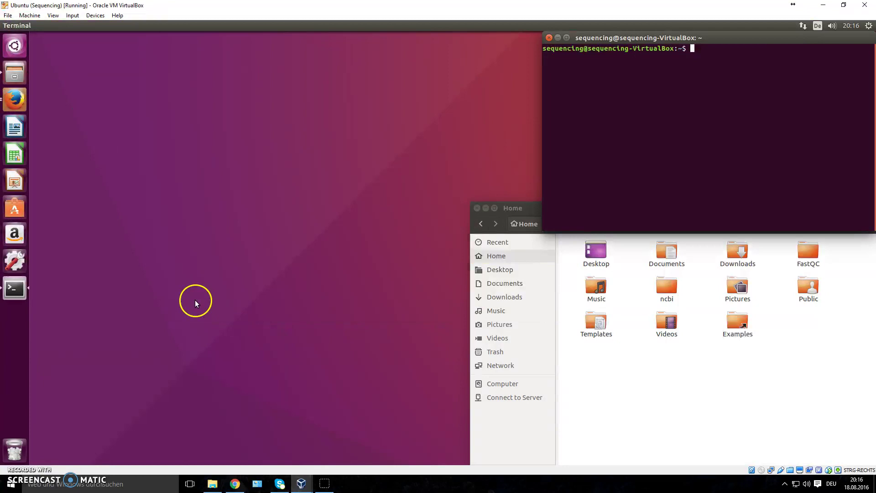
pyautogui.moveTo(718, 40); pyautogui.dragTo(273, 94)
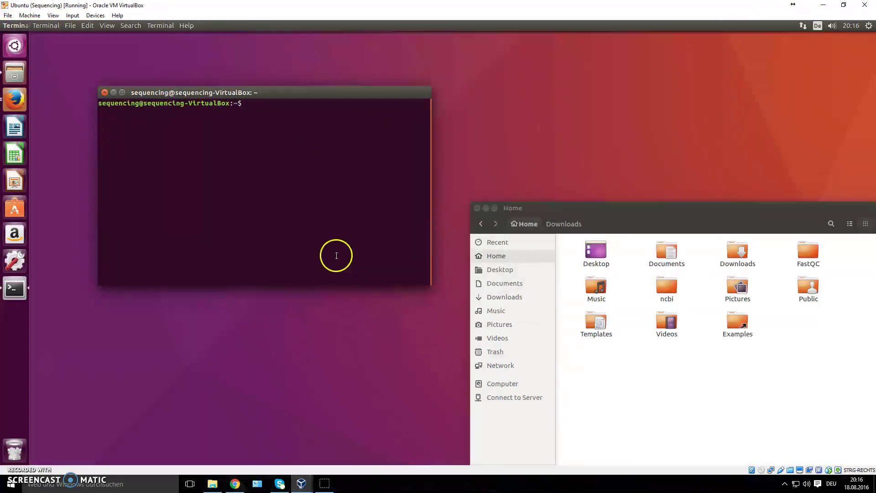
# List the home directory, then cd into FastQC and list its files
pyautogui.write('ls')
pyautogui.press('Return')
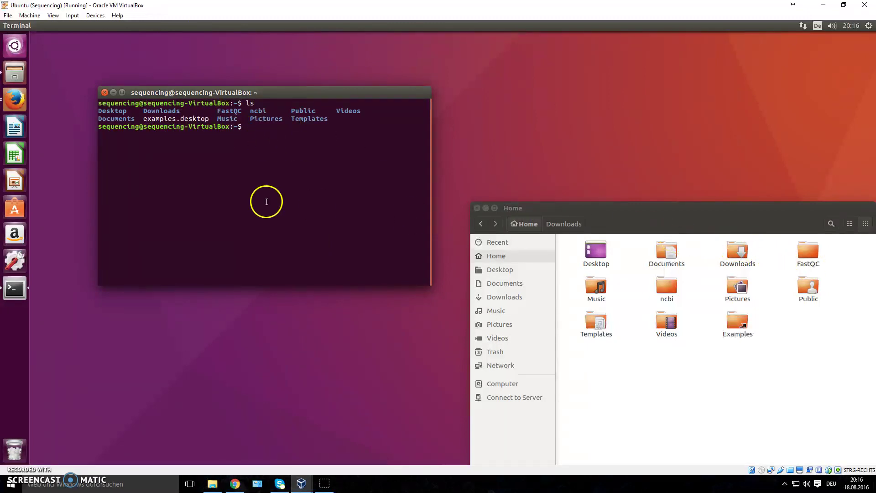
pyautogui.write('cd FastQC')
pyautogui.press('Return')
pyautogui.write('ls')
pyautogui.press('Return')
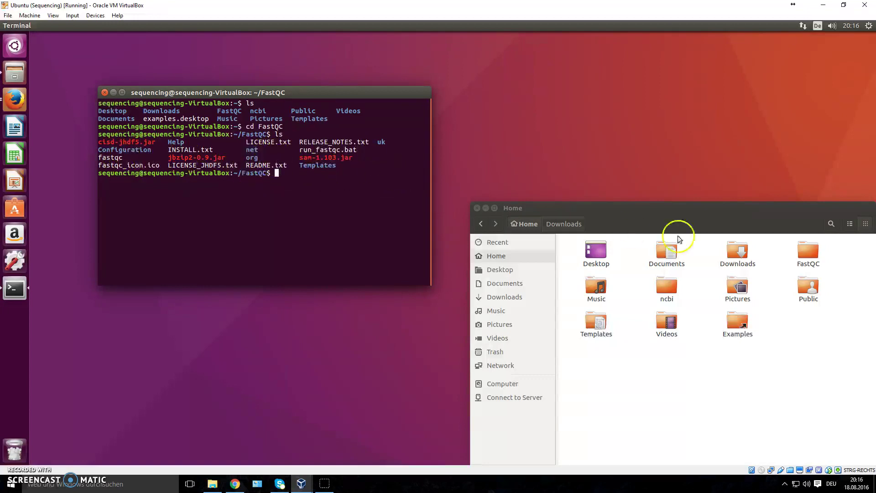
# Show the FastQC folder in List view and select the 13.8 kB fastqc program file
pyautogui.doubleClick(809, 254)
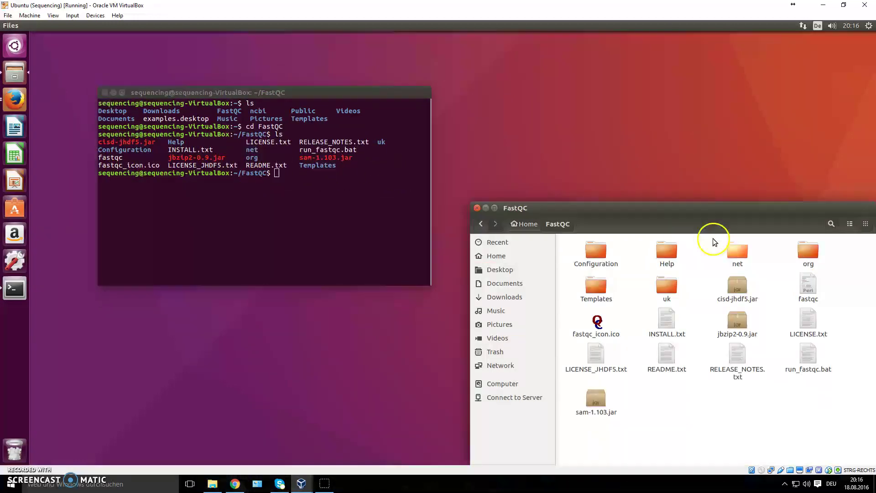
pyautogui.click(850, 224)
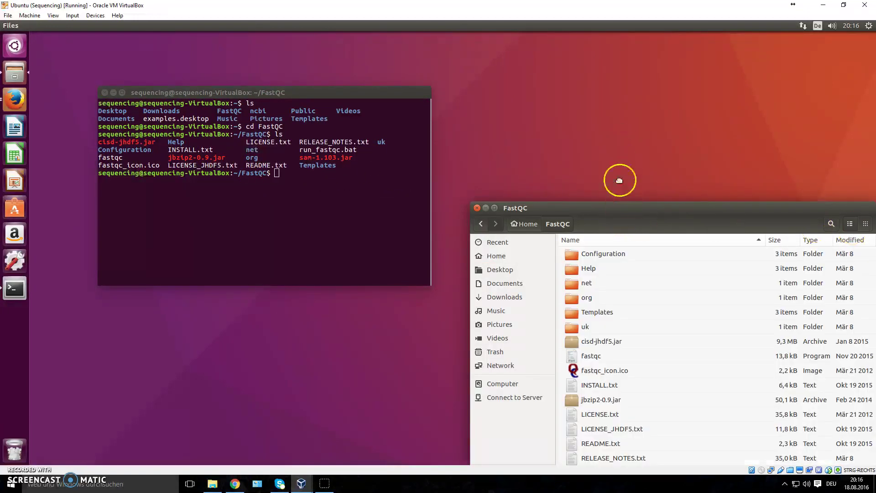
pyautogui.moveTo(622, 207); pyautogui.dragTo(595, 104)
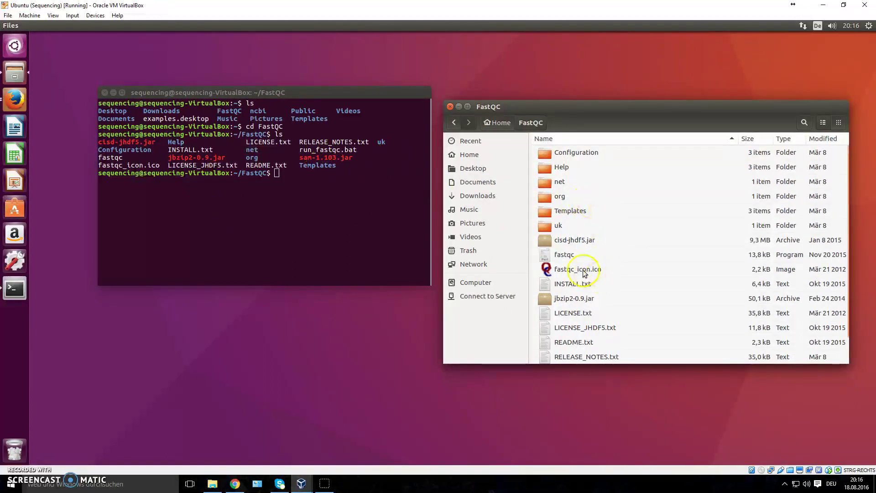
pyautogui.click(564, 254)
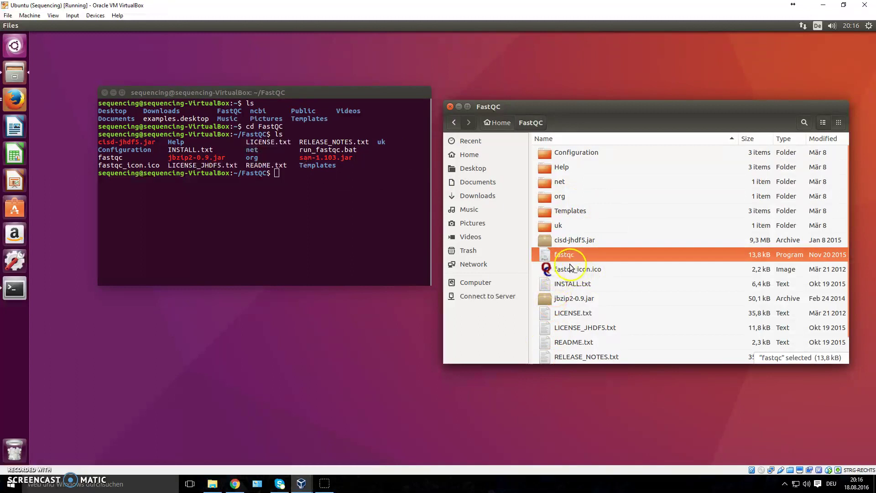
pyautogui.click(384, 212)
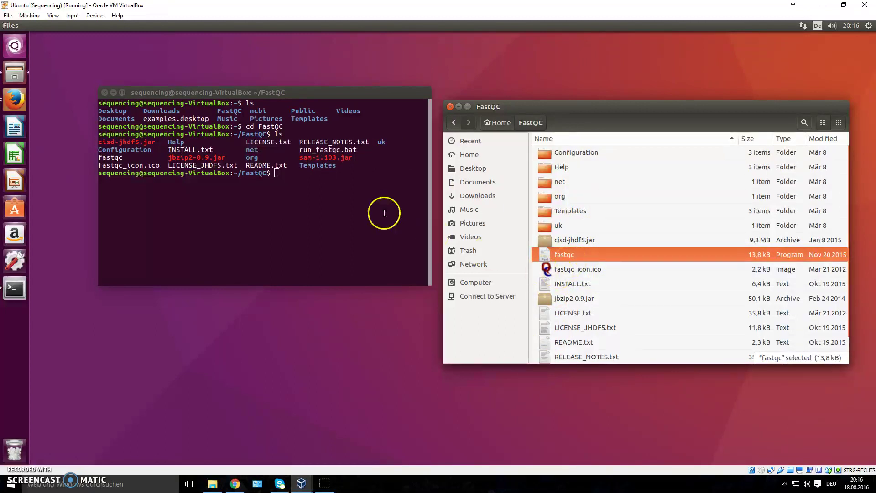
# Run ./fastqc, hit Permission denied, then make every file executable with chmod a+x *
pyautogui.write('.')
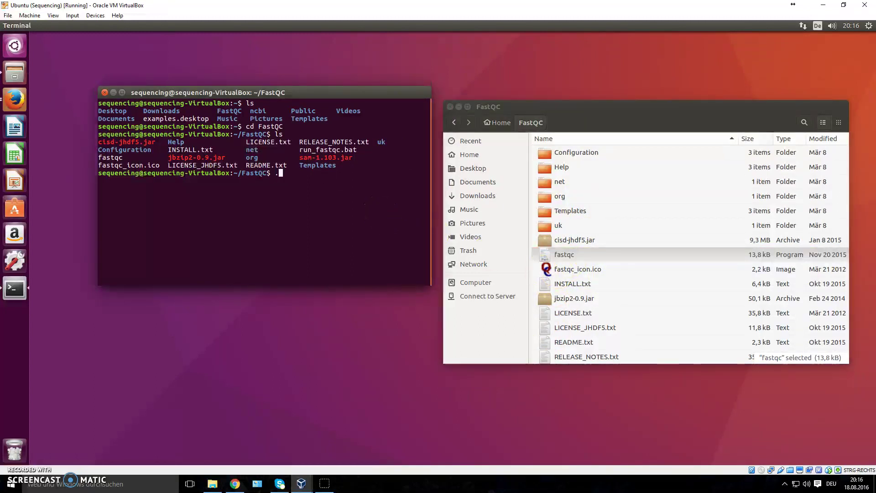
pyautogui.write('/fast')
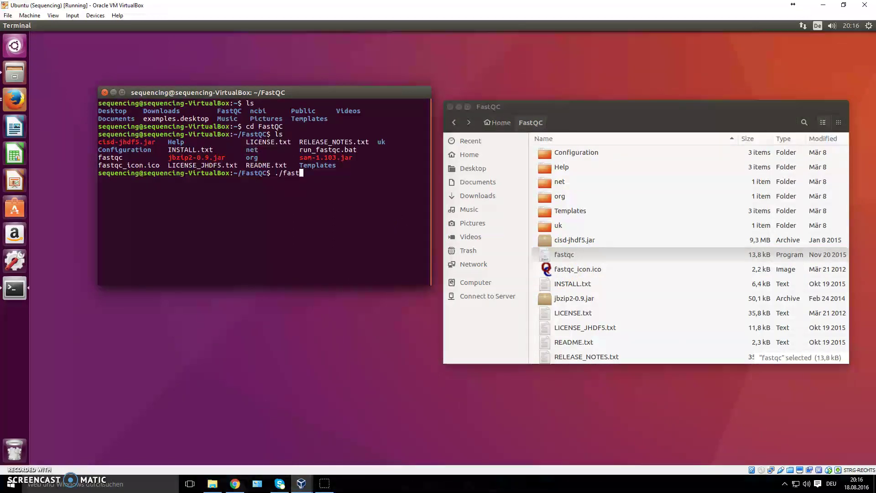
pyautogui.write('qc')
pyautogui.press('Return')
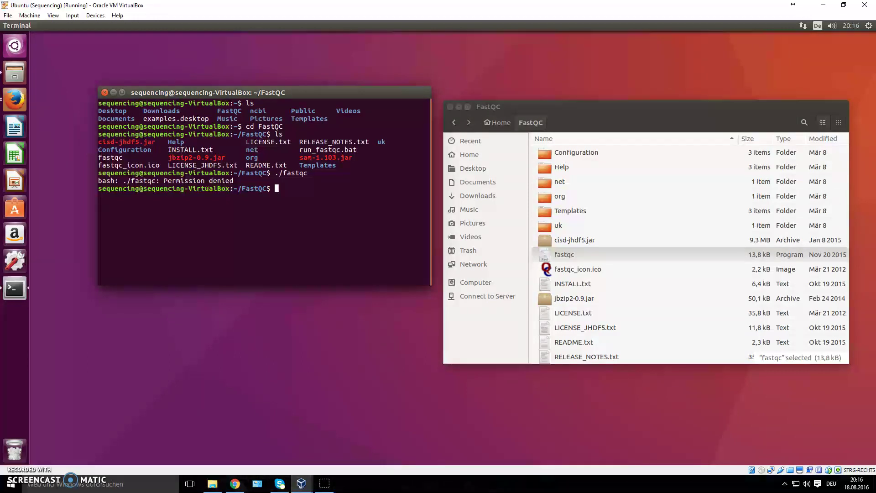
pyautogui.write('chmo')
pyautogui.write('d ')
pyautogui.write('a+x')
pyautogui.write(' fastqc')
pyautogui.press('BackSpace')
pyautogui.press('BackSpace')
pyautogui.press('BackSpace')
pyautogui.press('BackSpace')
pyautogui.press('BackSpace')
pyautogui.press('BackSpace')
pyautogui.press('BackSpace')
pyautogui.write('*')
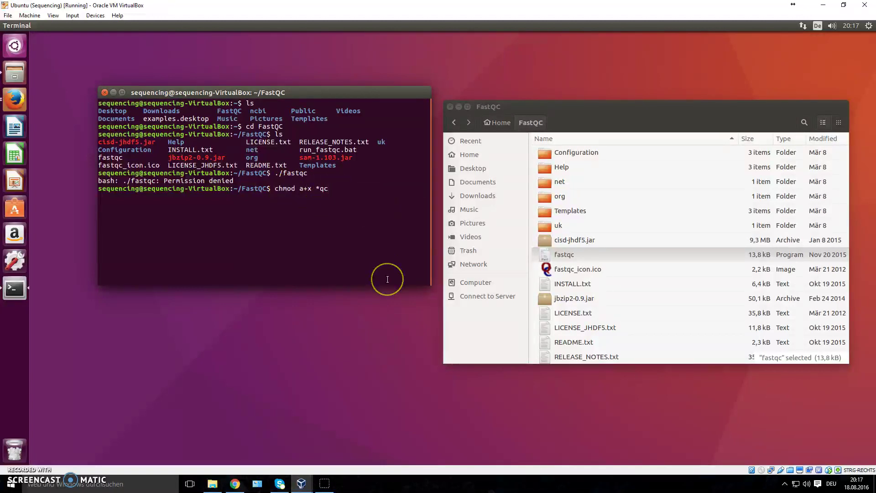
pyautogui.press('BackSpace')
pyautogui.press('BackSpace')
pyautogui.press('Return')
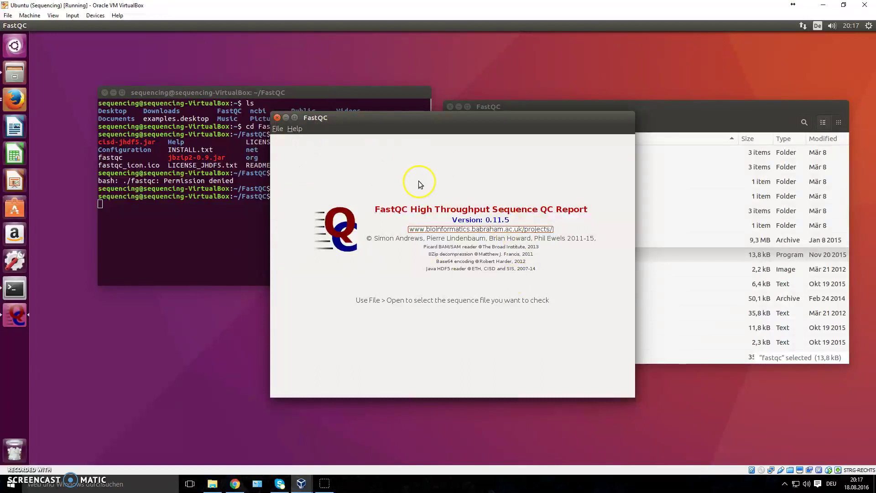
# Use File > Open... to browse into /home/sequencing/ncbi/public
pyautogui.click(278, 129)
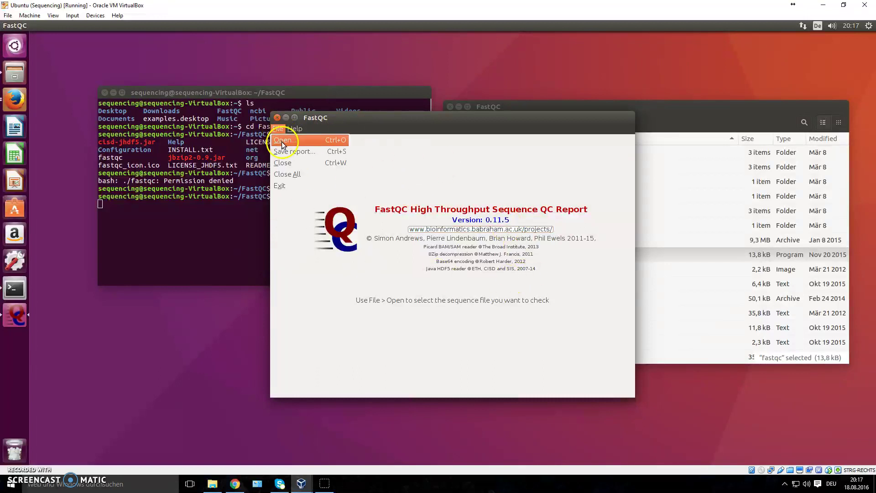
pyautogui.click(285, 138)
pyautogui.scroll(-2, 397, 255)
pyautogui.doubleClick(370, 278)
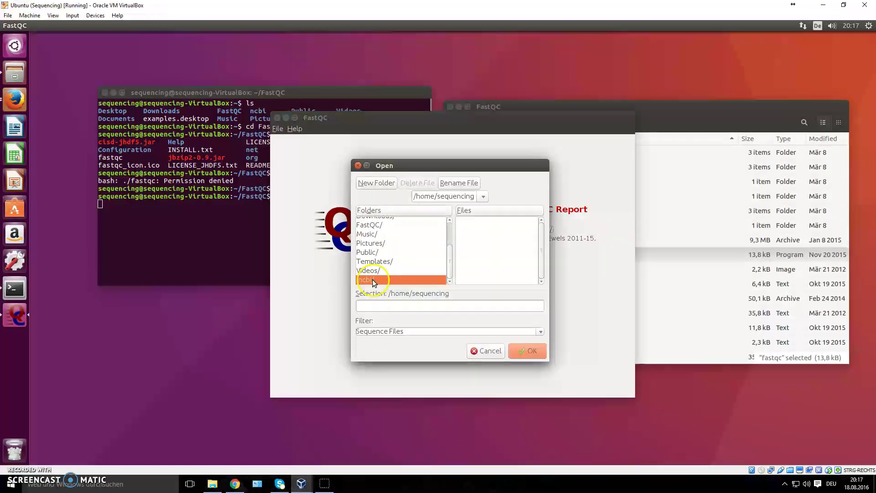
pyautogui.click(370, 240)
pyautogui.doubleClick(369, 240)
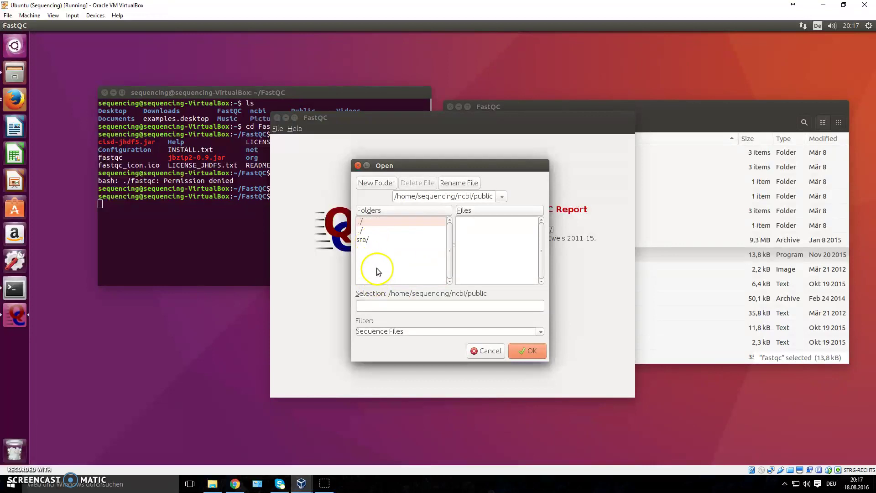
# Open SRR2079547.fastq from the sra folder for analysis
pyautogui.doubleClick(377, 241)
pyautogui.click(473, 222)
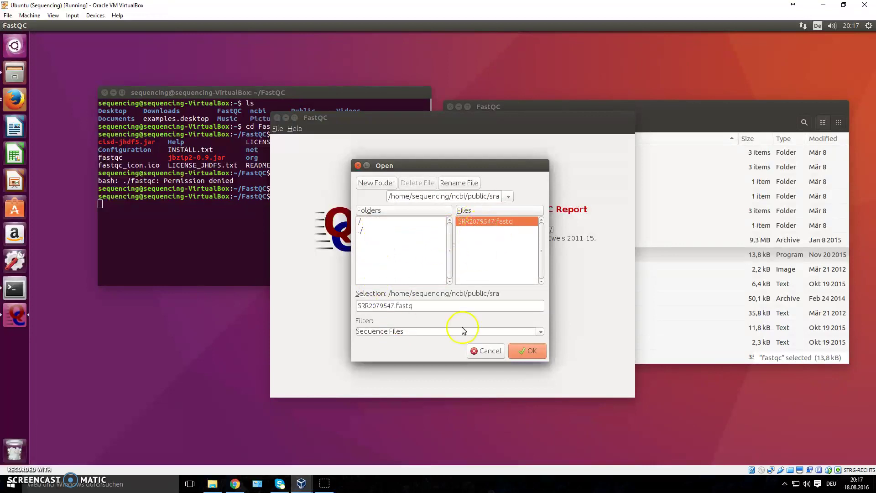
pyautogui.click(529, 351)
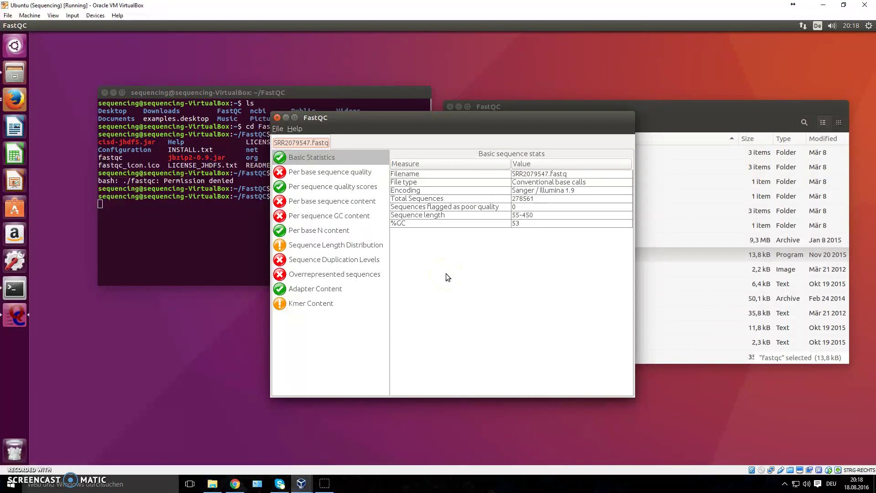
# Check Basic Statistics: 278561 total sequences, encoding, 53% GC and lengths 55-450
pyautogui.click(417, 199)
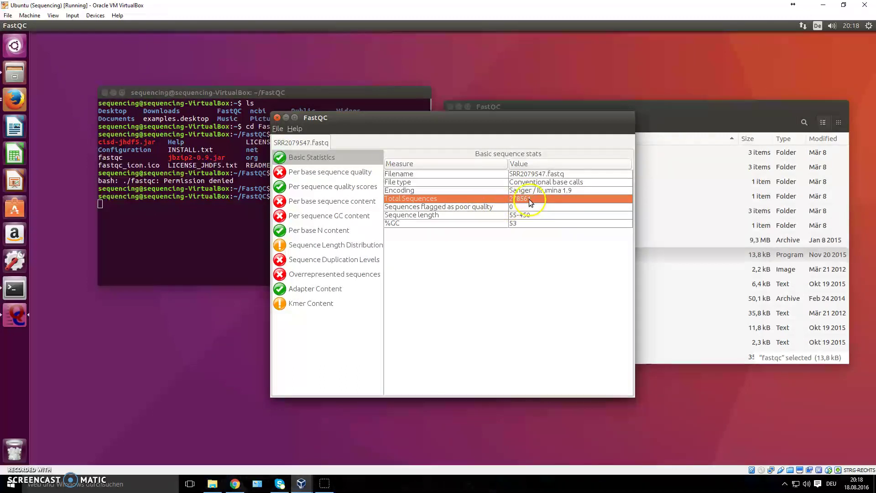
pyautogui.click(497, 191)
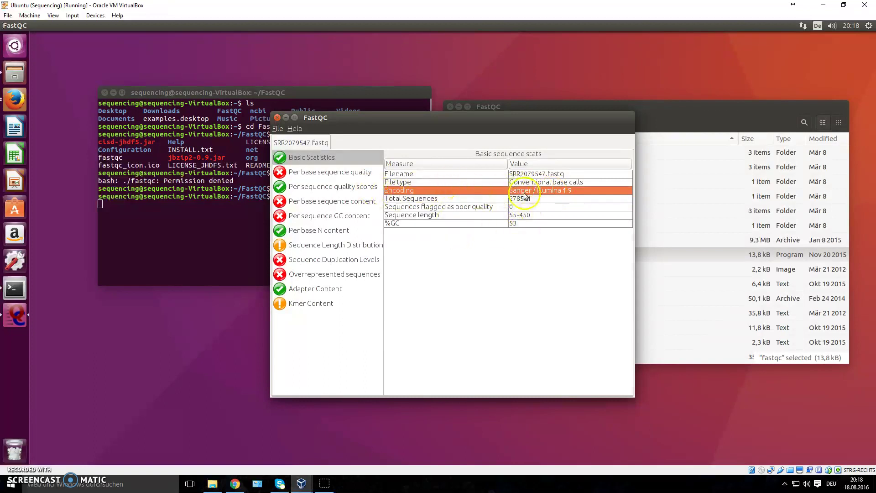
pyautogui.click(402, 224)
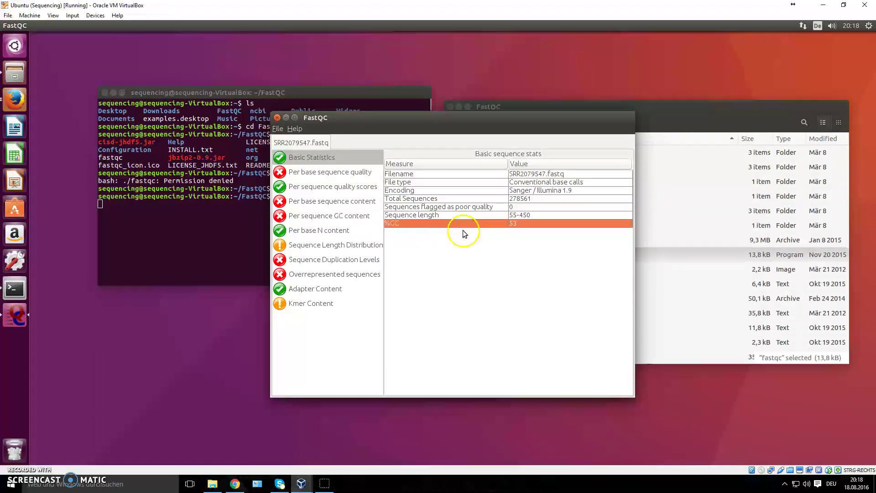
pyautogui.click(425, 215)
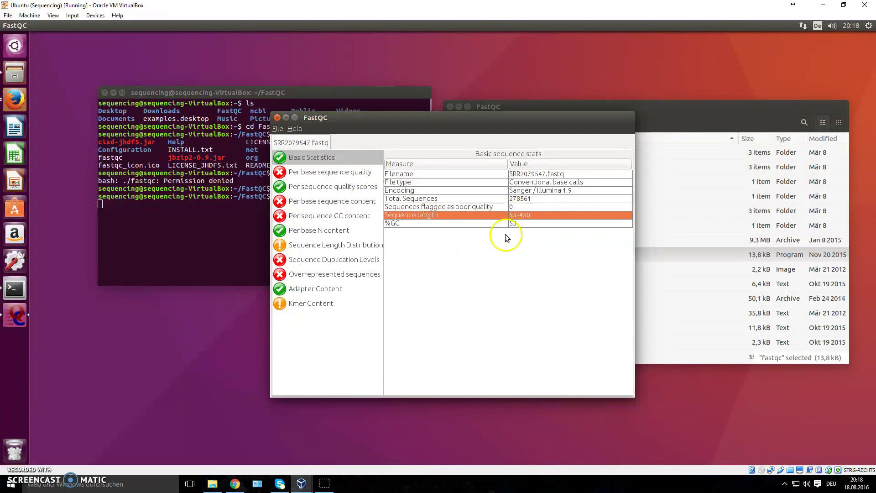
# Step through quality, sequence content, GC and N content modules, ending on Per base sequence quality
pyautogui.click(315, 178)
pyautogui.click(315, 187)
pyautogui.click(317, 206)
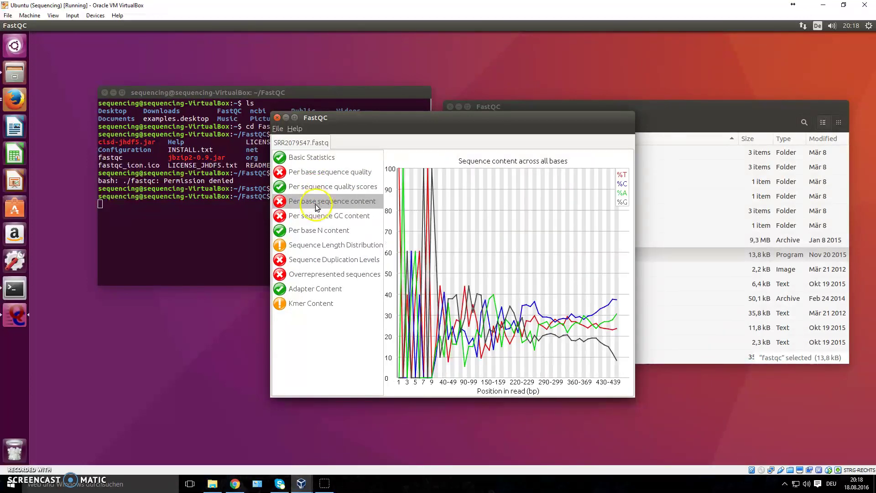
pyautogui.click(317, 215)
pyautogui.click(316, 231)
pyautogui.click(319, 173)
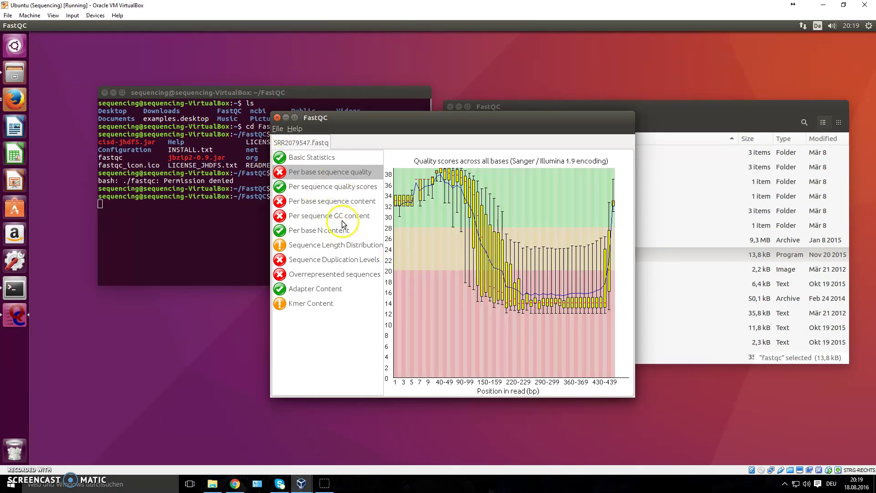
# Revisit the per-base sequence content and per-sequence GC content charts
pyautogui.click(324, 205)
pyautogui.click(323, 215)
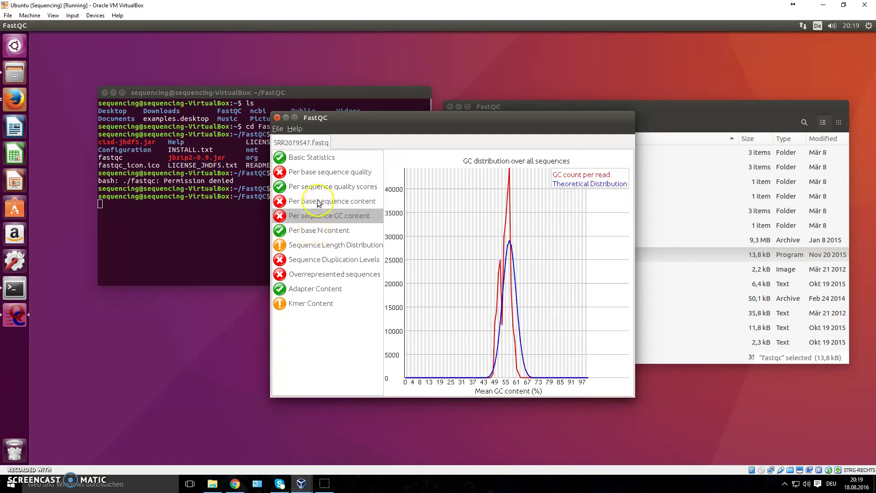
pyautogui.click(319, 201)
# Compare per-sequence quality scores against the per-base quality box plot, then bring Firefox forward
pyautogui.click(315, 186)
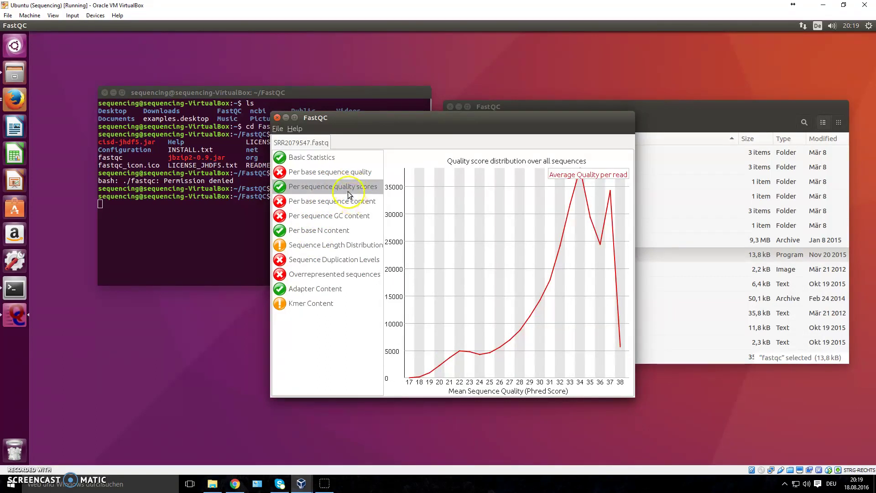
pyautogui.click(279, 194)
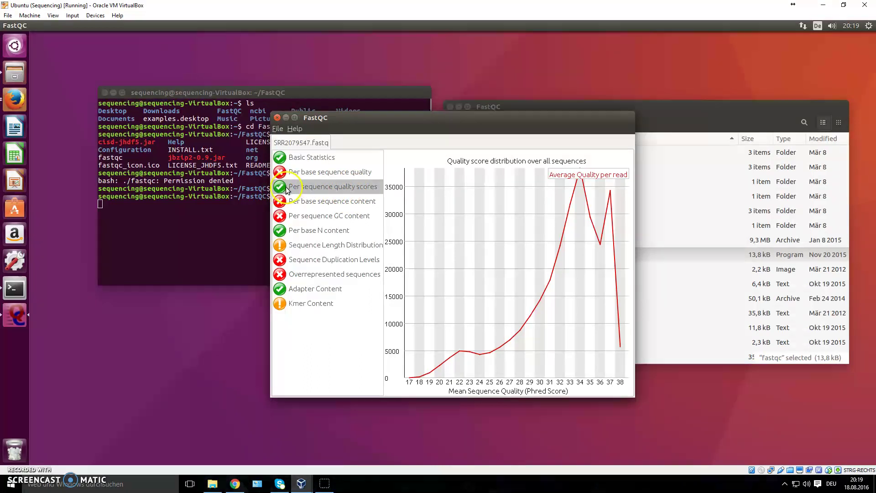
pyautogui.press('Up')
pyautogui.click(319, 188)
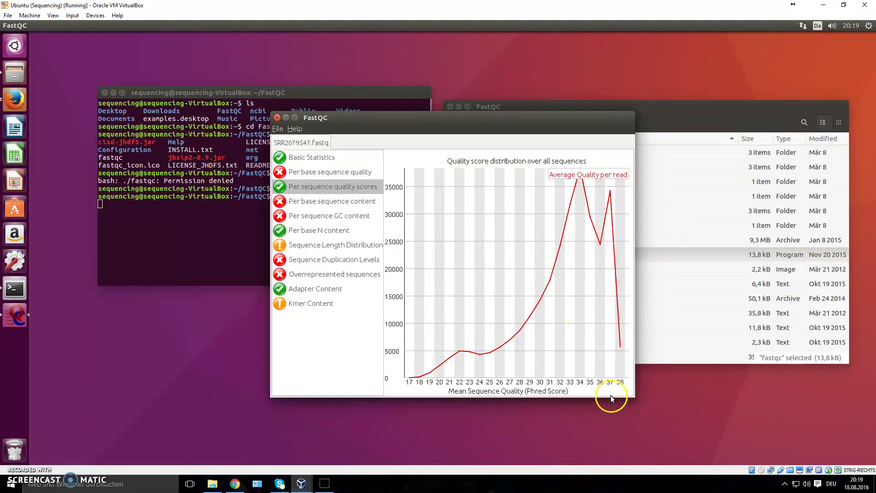
pyautogui.click(315, 172)
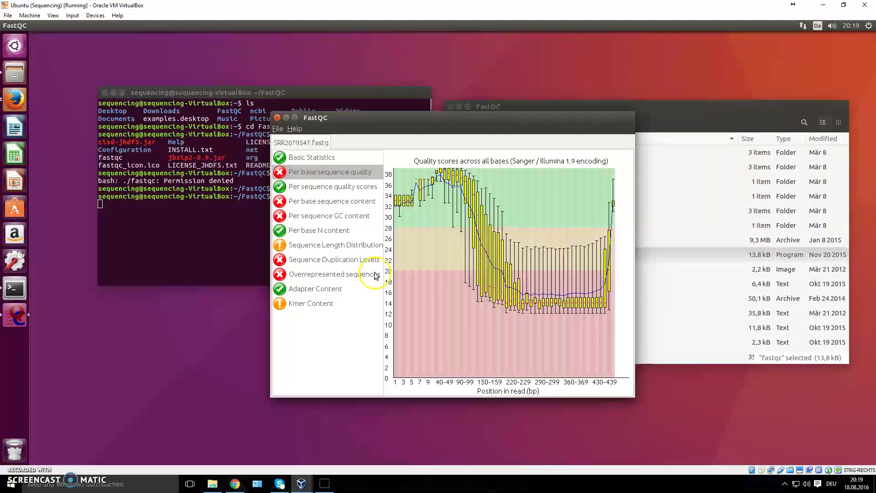
pyautogui.click(340, 186)
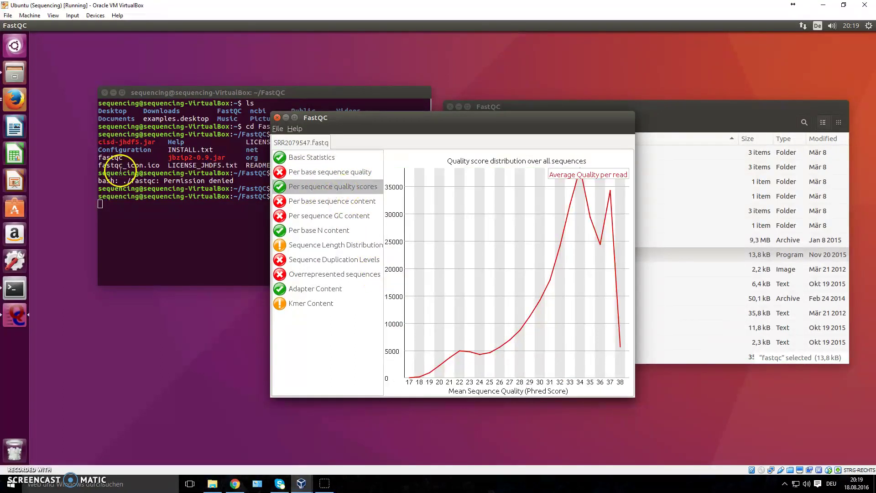
pyautogui.click(15, 99)
# Bring the Phred quality score article forward and highlight its opening definition
pyautogui.click(22, 97)
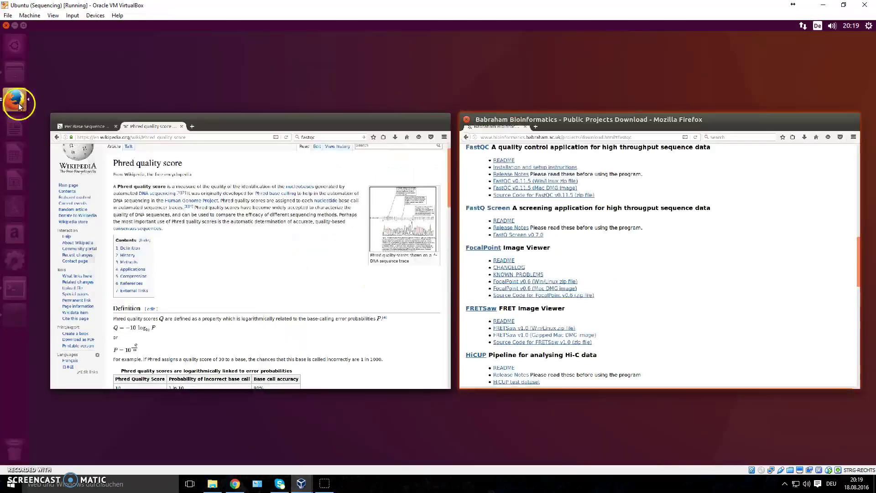
pyautogui.click(265, 233)
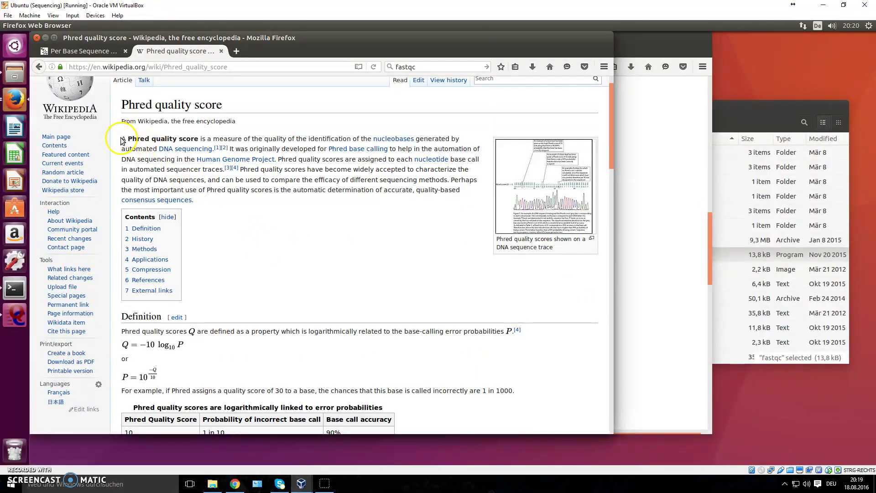
pyautogui.moveTo(121, 139); pyautogui.dragTo(243, 152)
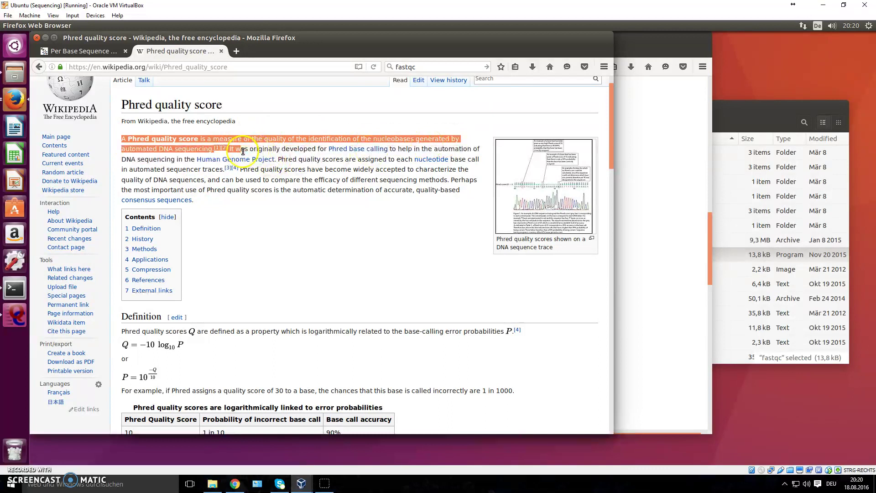
pyautogui.click(290, 228)
# Highlight the table's first row with the 1 in 10 error probability, then minimize Wikipedia
pyautogui.scroll(-4, 301, 256)
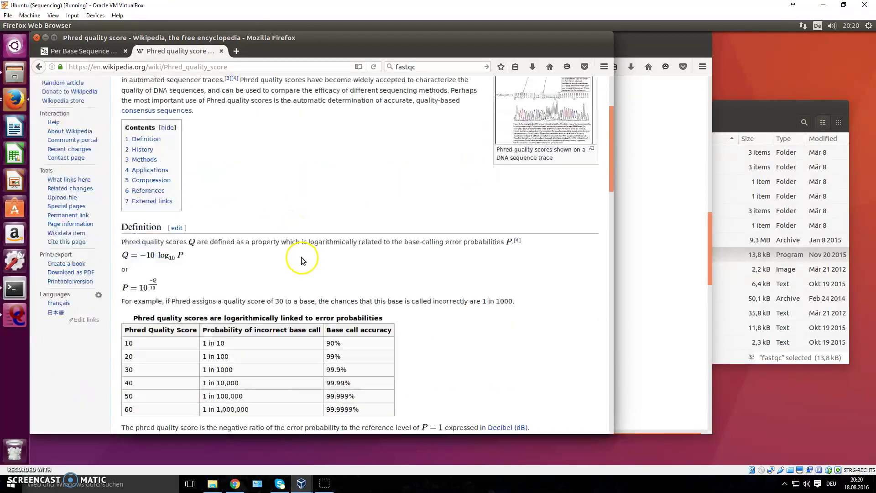
pyautogui.moveTo(124, 328); pyautogui.dragTo(128, 330)
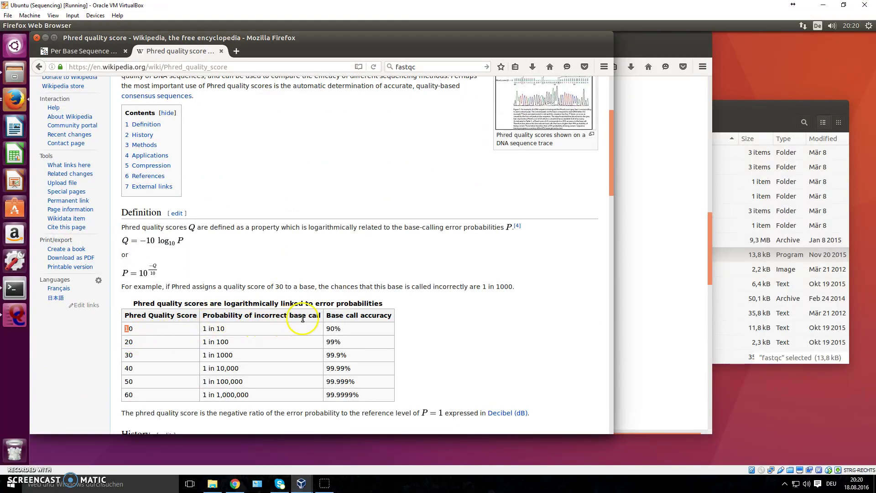
pyautogui.moveTo(225, 329); pyautogui.dragTo(201, 329)
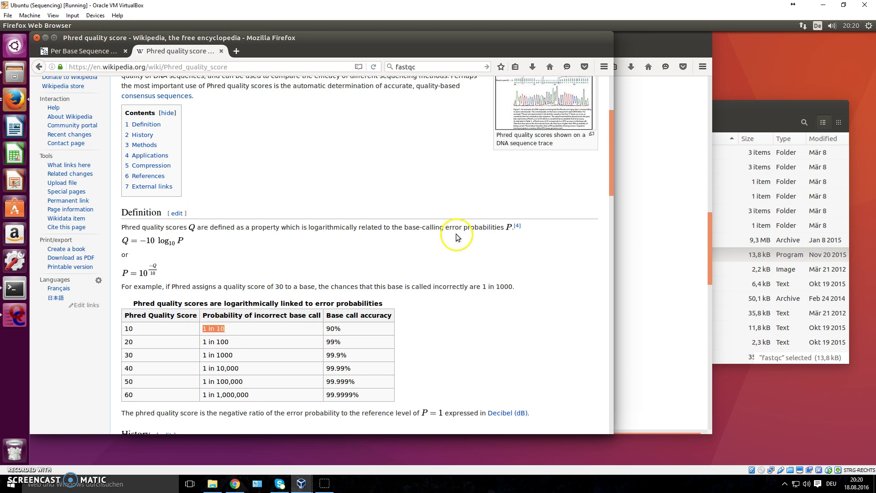
pyautogui.click(46, 37)
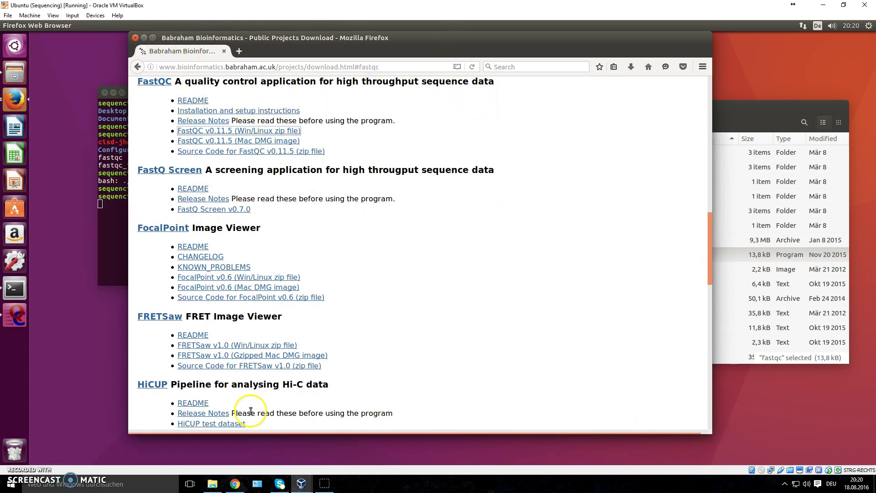
# Bring FastQC back and view the per-sequence GC content, per-base sequence content and Kmer Content modules
pyautogui.click(12, 317)
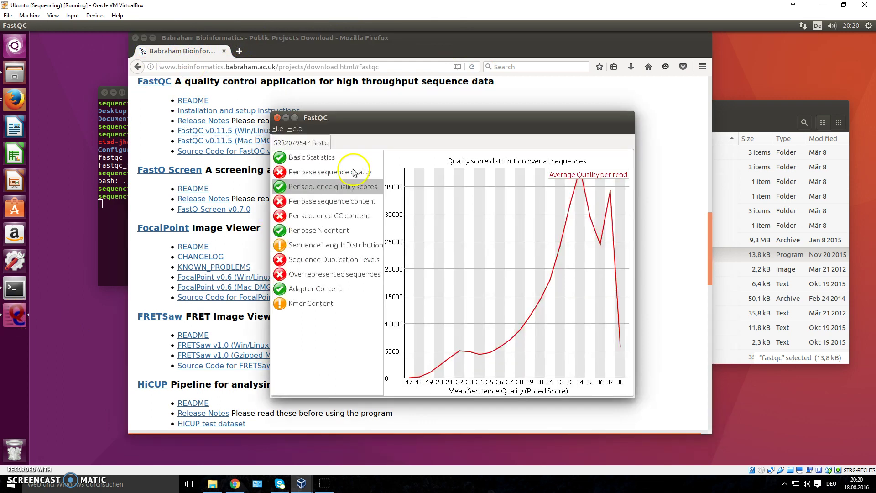
pyautogui.click(339, 215)
pyautogui.click(339, 203)
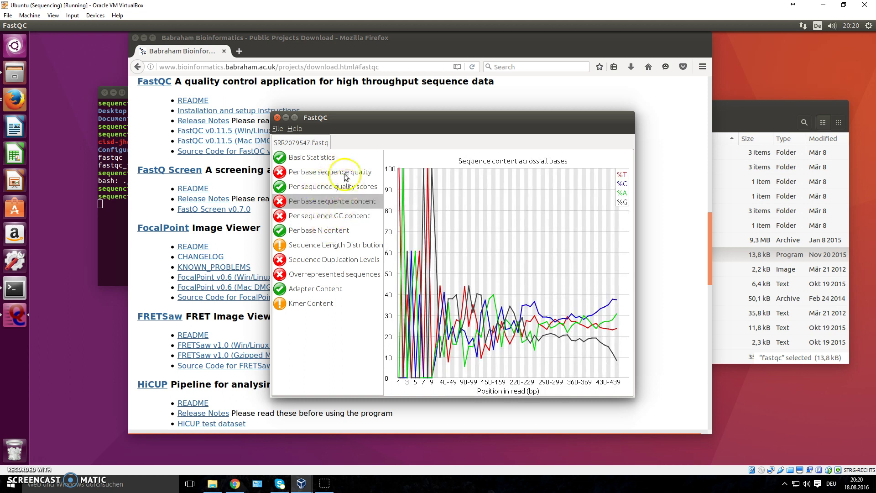
pyautogui.click(326, 305)
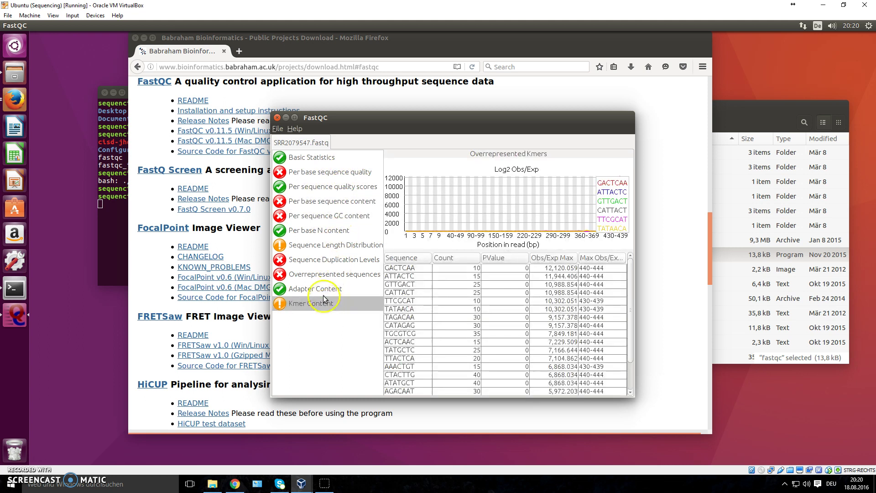
# View overrepresented sequences, duplication levels and sequence length distribution, ending on the Adapter Content plot
pyautogui.click(325, 289)
pyautogui.click(325, 274)
pyautogui.click(325, 261)
pyautogui.click(324, 245)
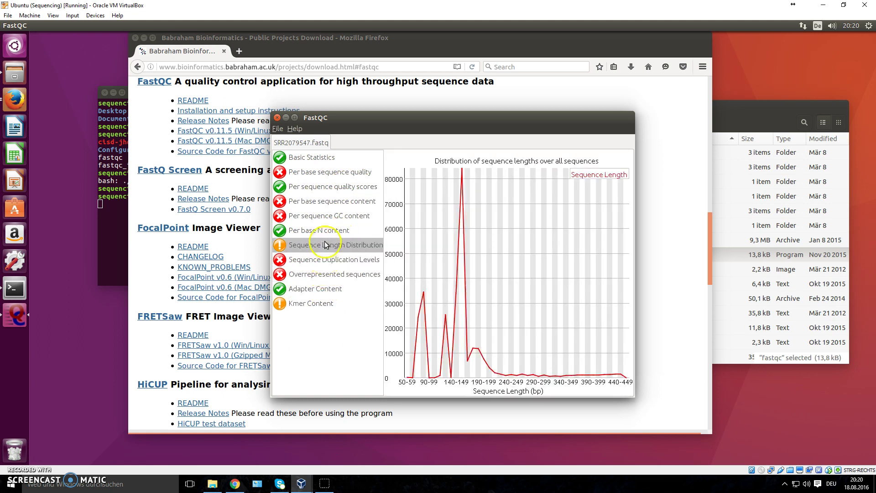
pyautogui.click(321, 292)
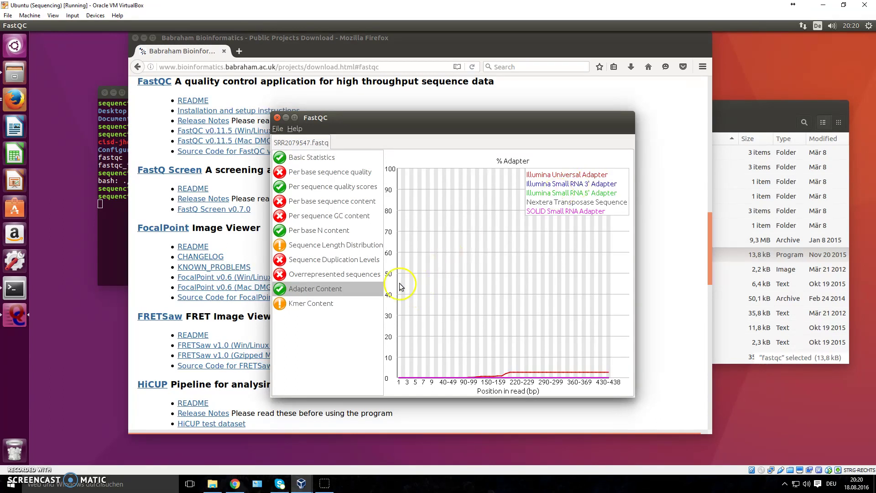
# Review the overrepresented sequences table's counts, percentages and No Hit sources, rechecking Adapter Content in between
pyautogui.click(343, 275)
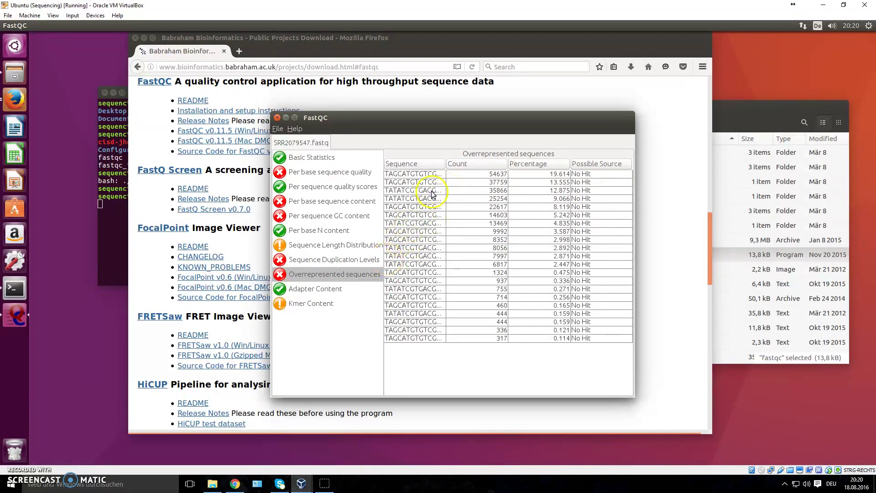
pyautogui.click(333, 290)
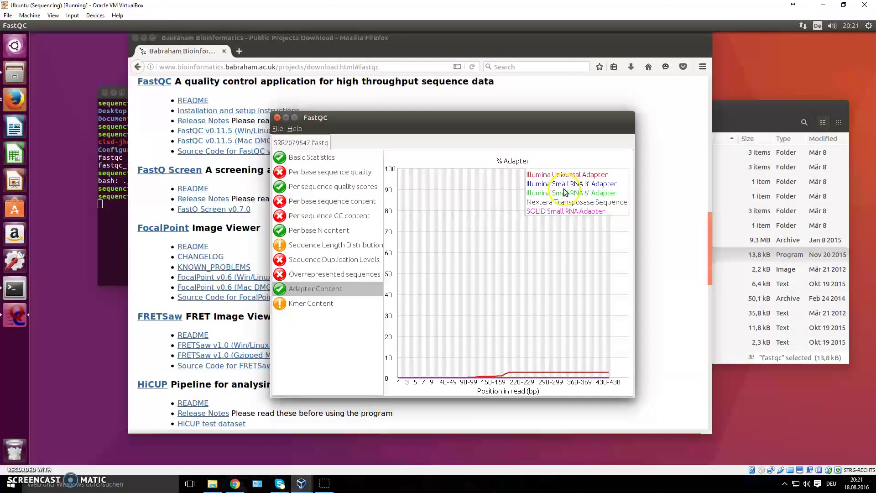
pyautogui.click(298, 275)
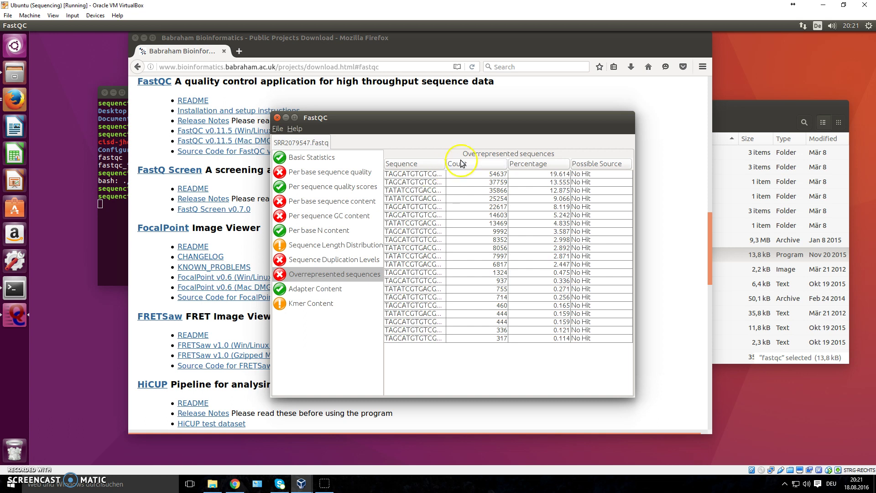
pyautogui.click(310, 273)
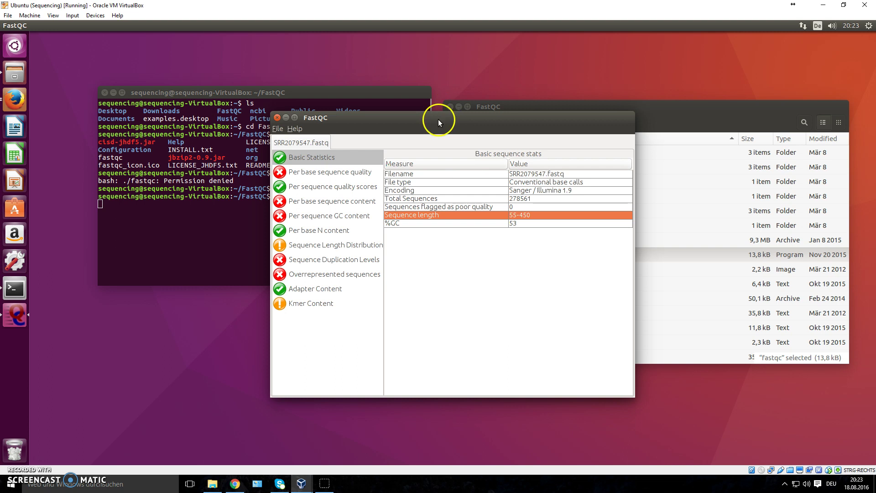
# Move the FastQC window up-left and display the Per base sequence quality box plot
pyautogui.moveTo(438, 119); pyautogui.dragTo(342, 86)
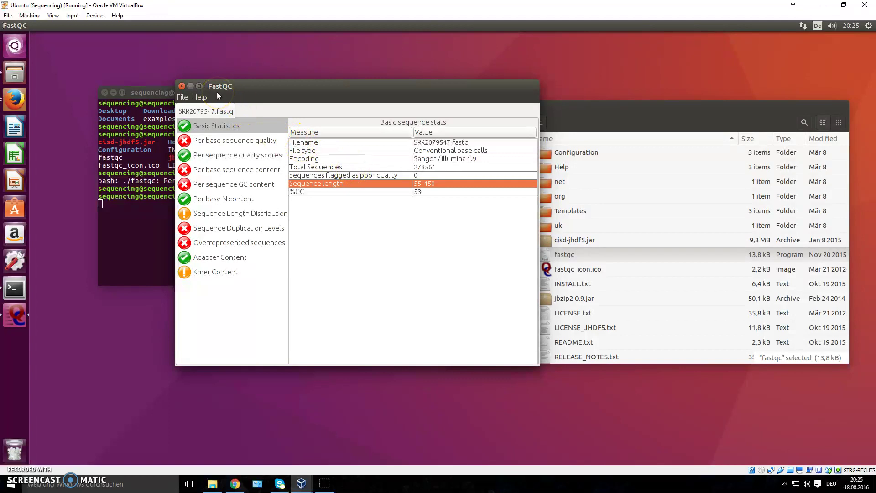
pyautogui.click(228, 140)
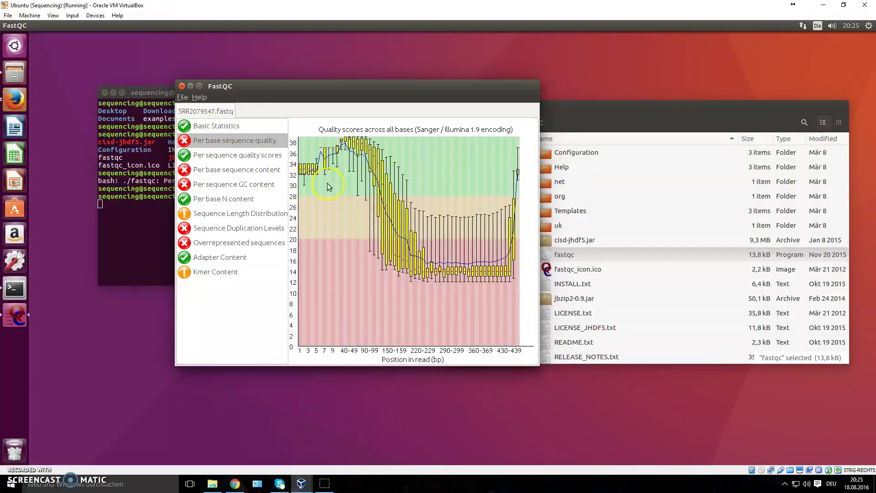